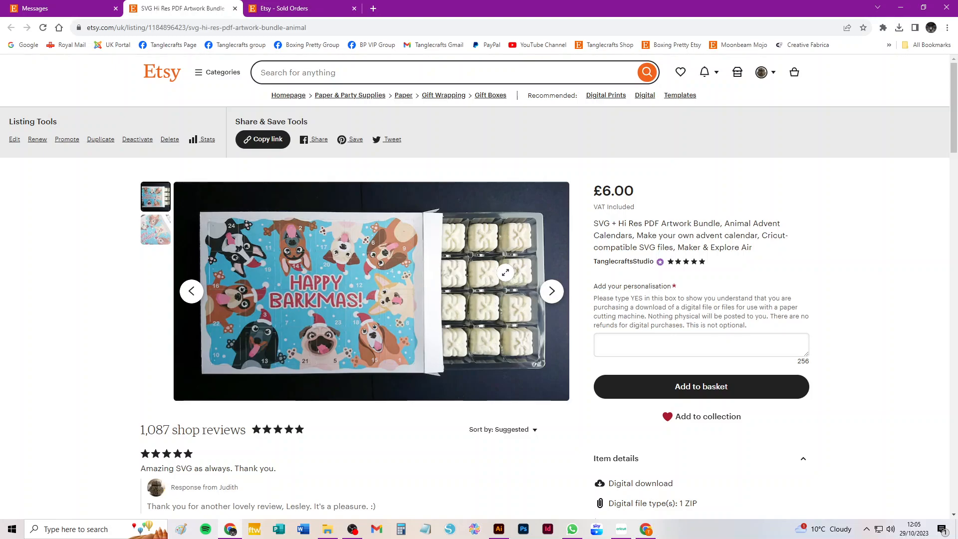
Step: Expand the full item description of the animal advent calendar listing and review it
{"action": "scroll", "coordinate": [677, 378], "scroll_direction": "down", "scroll_amount": 2}
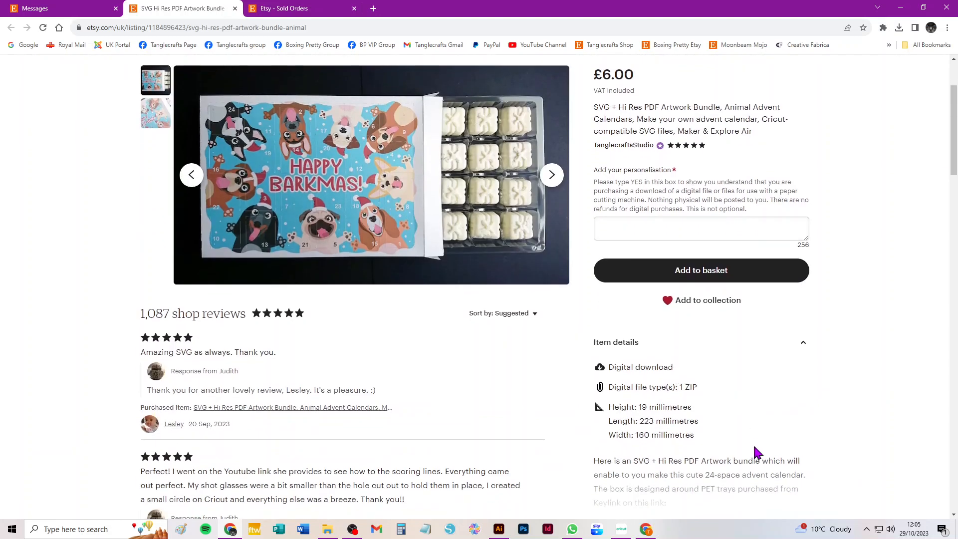
{"action": "scroll", "coordinate": [752, 444], "scroll_direction": "down", "scroll_amount": 4}
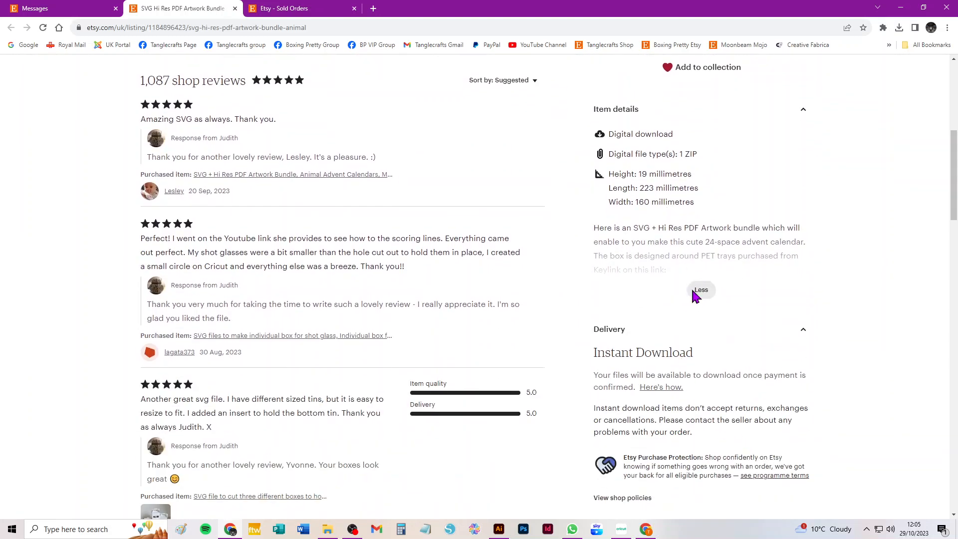
{"action": "left_click", "coordinate": [697, 291]}
{"action": "scroll", "coordinate": [719, 393], "scroll_direction": "up", "scroll_amount": 4}
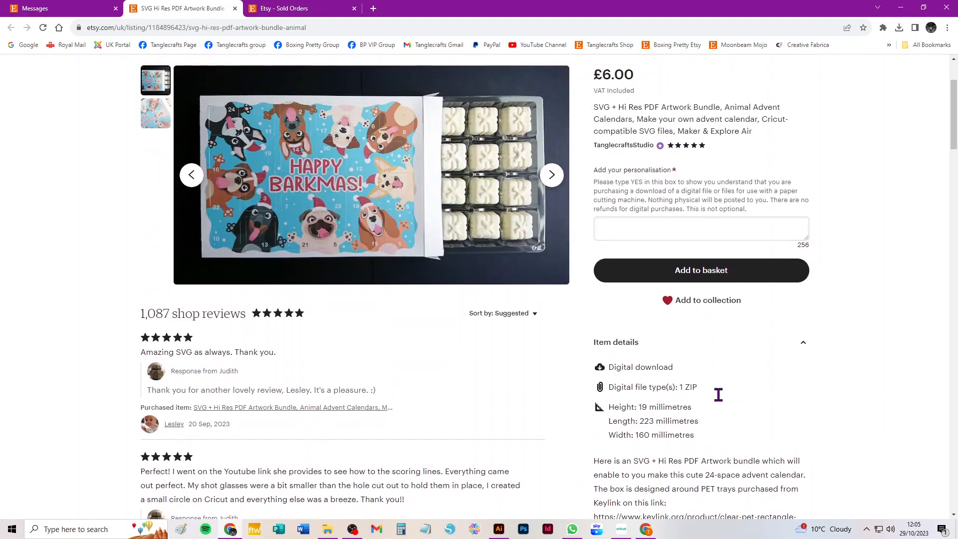
{"action": "scroll", "coordinate": [723, 400], "scroll_direction": "up", "scroll_amount": 2}
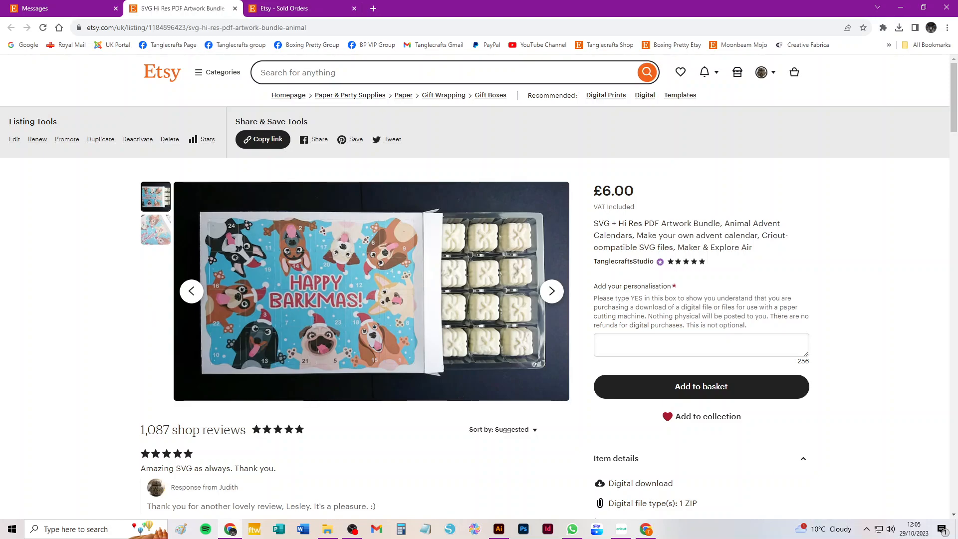
Step: Switch to Cricut Design Space and add the most recent upload, the 24-space advent box template, to the canvas
{"action": "left_click", "coordinate": [621, 530]}
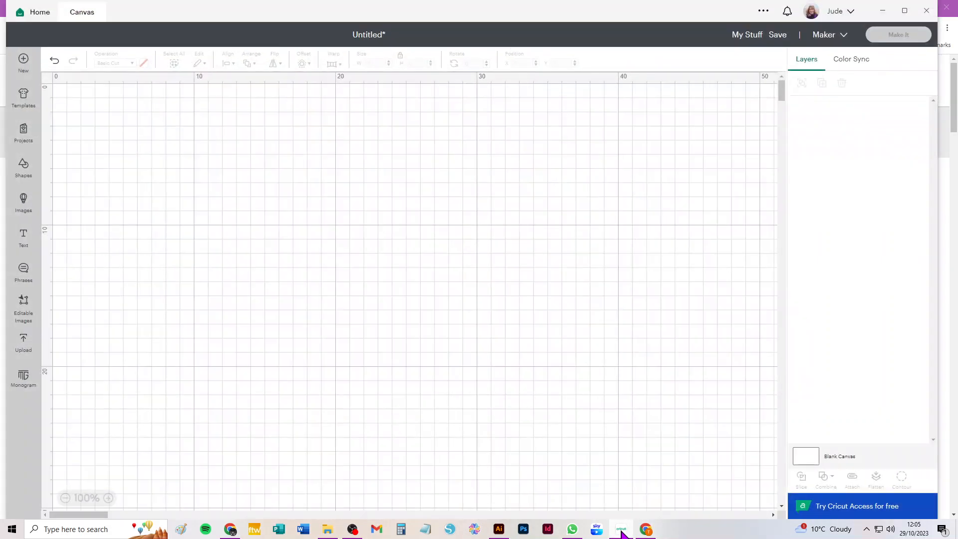
{"action": "left_click", "coordinate": [24, 344]}
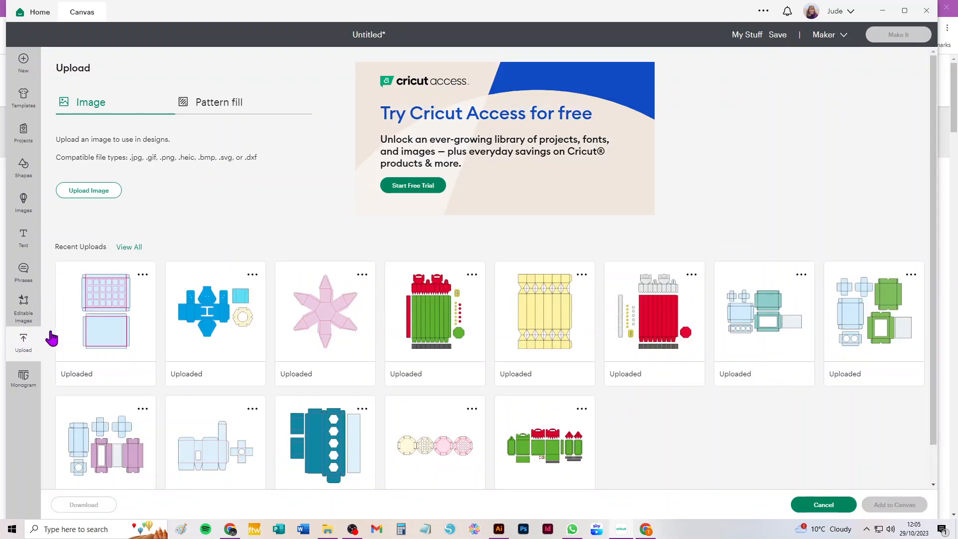
{"action": "left_click", "coordinate": [98, 316]}
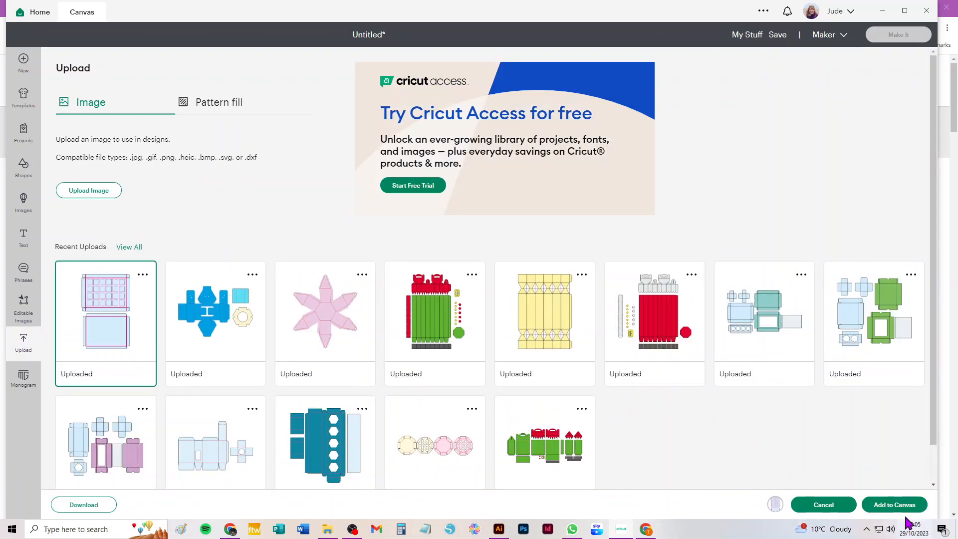
{"action": "left_click", "coordinate": [894, 505]}
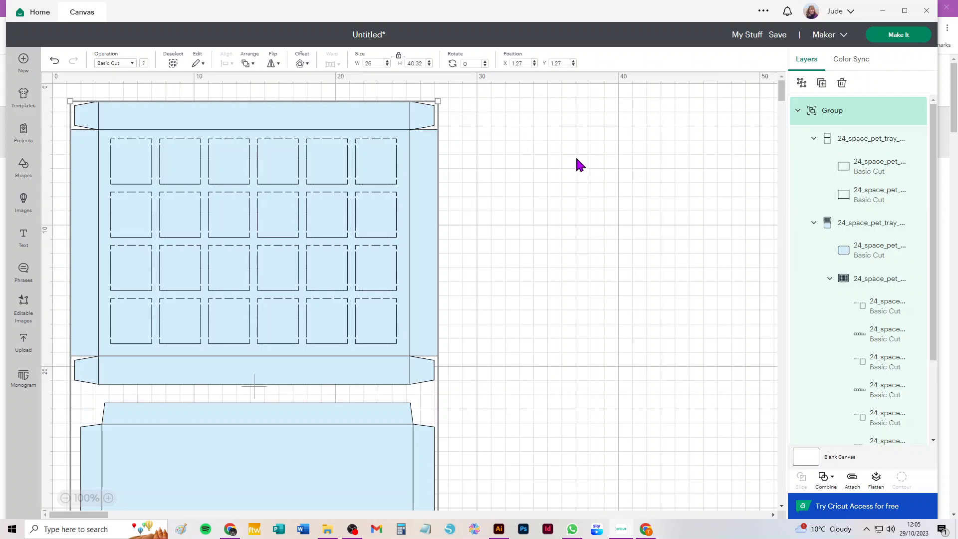
{"action": "left_click", "coordinate": [588, 167]}
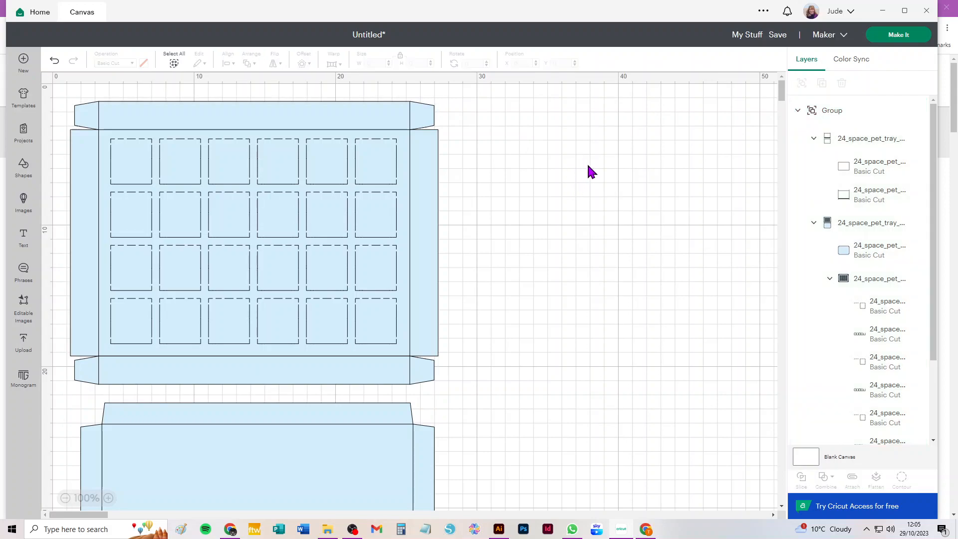
Step: Change the operation of the first nested group, holding the two fold-line layers, to Score
{"action": "left_click", "coordinate": [889, 146]}
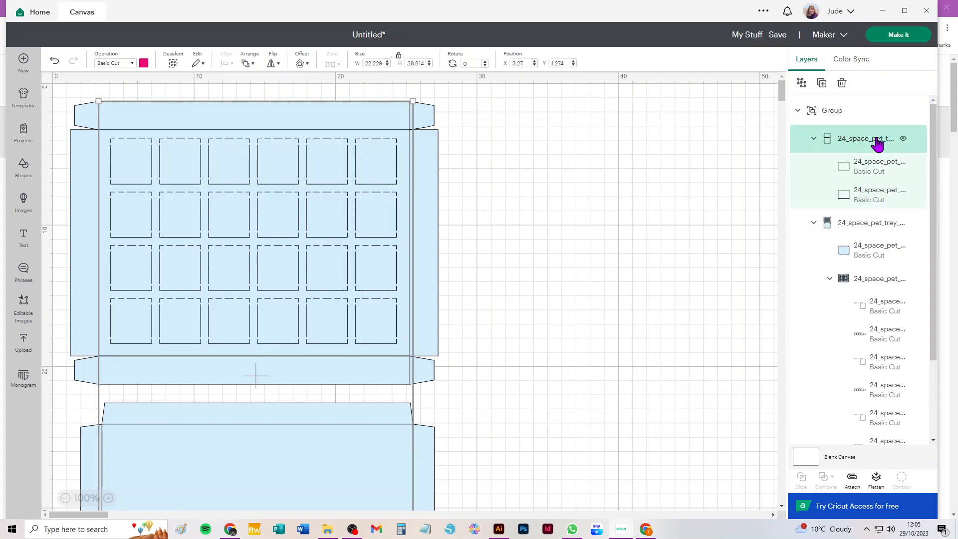
{"action": "left_click", "coordinate": [114, 65]}
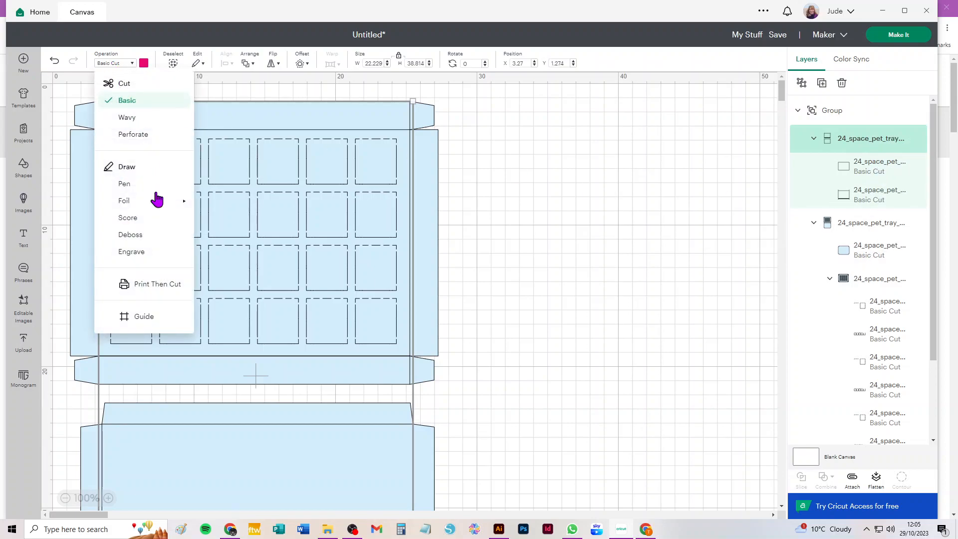
{"action": "left_click", "coordinate": [131, 217]}
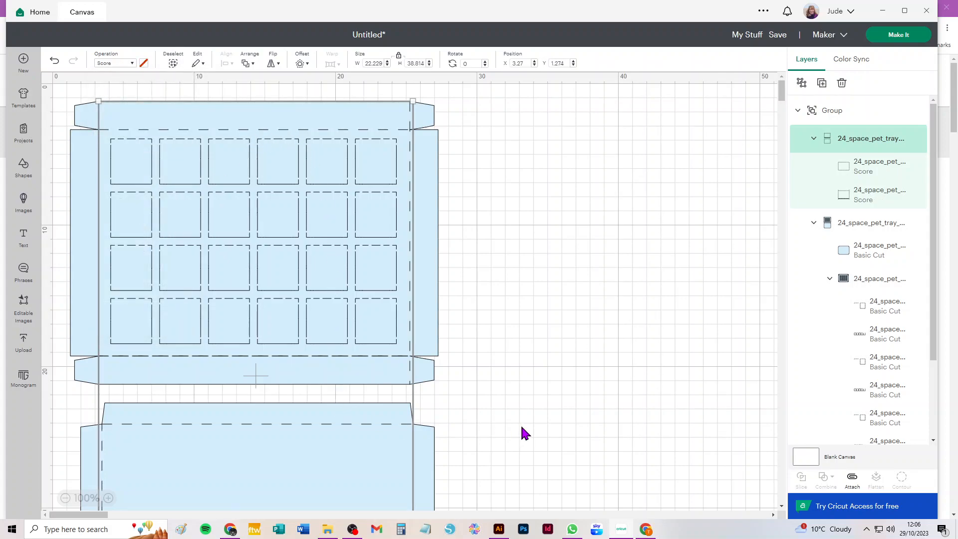
{"action": "left_click", "coordinate": [569, 356]}
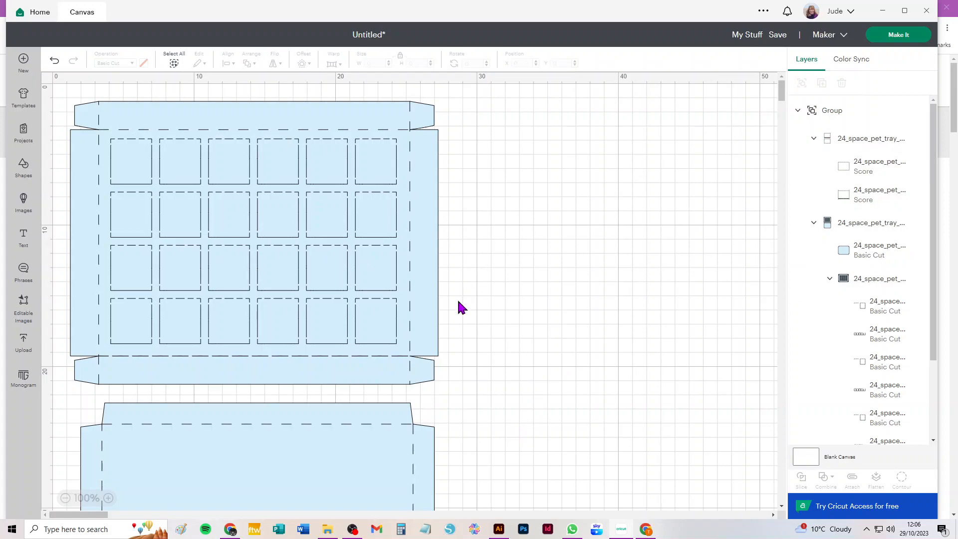
Step: Ungroup the two score-line layers and ungroup the nested group of cut layers below them
{"action": "left_click", "coordinate": [857, 147]}
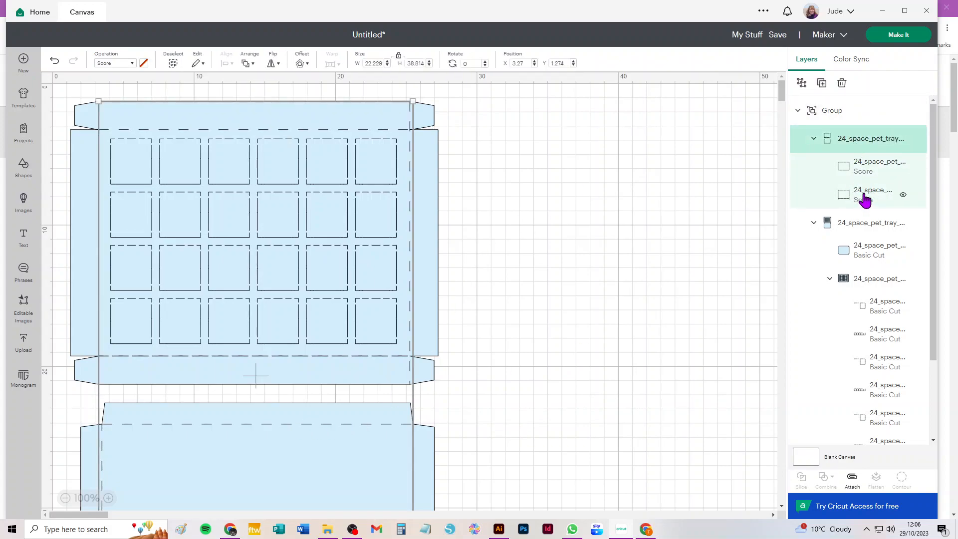
{"action": "left_click", "coordinate": [801, 84]}
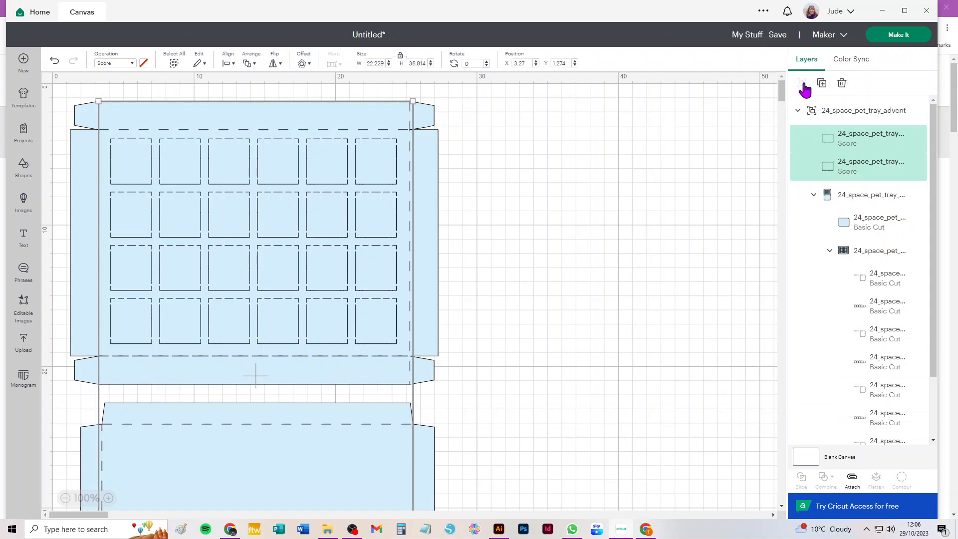
{"action": "left_click", "coordinate": [874, 200]}
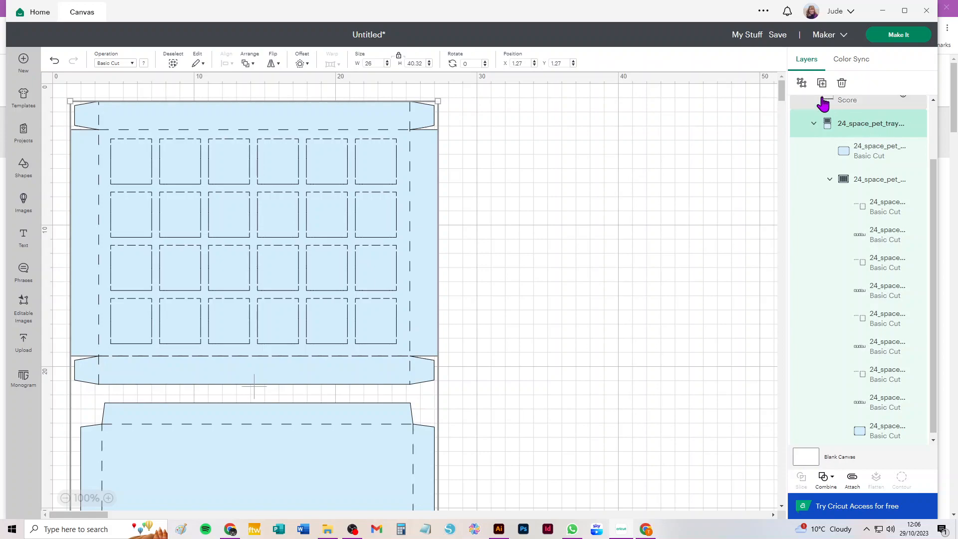
{"action": "left_click", "coordinate": [800, 84]}
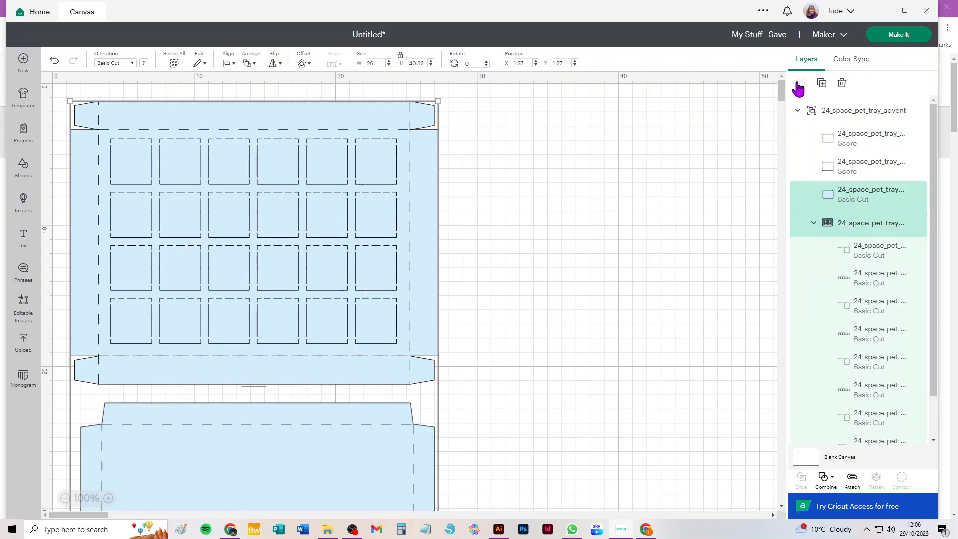
{"action": "left_click", "coordinate": [813, 224]}
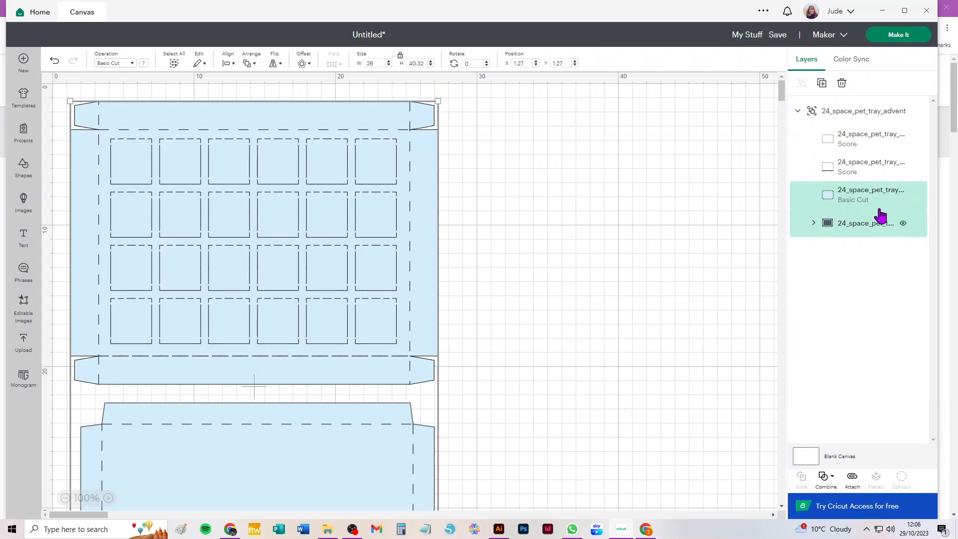
{"action": "left_click", "coordinate": [814, 224]}
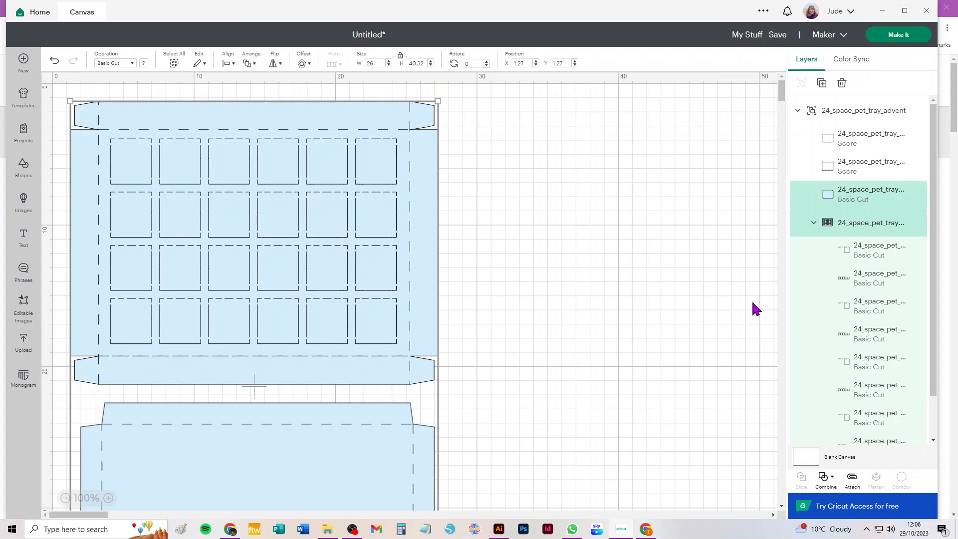
Step: Ungroup the top-level 24_space_pet_tray_advent group so the box panels and score lines are separate objects
{"action": "left_click", "coordinate": [844, 114]}
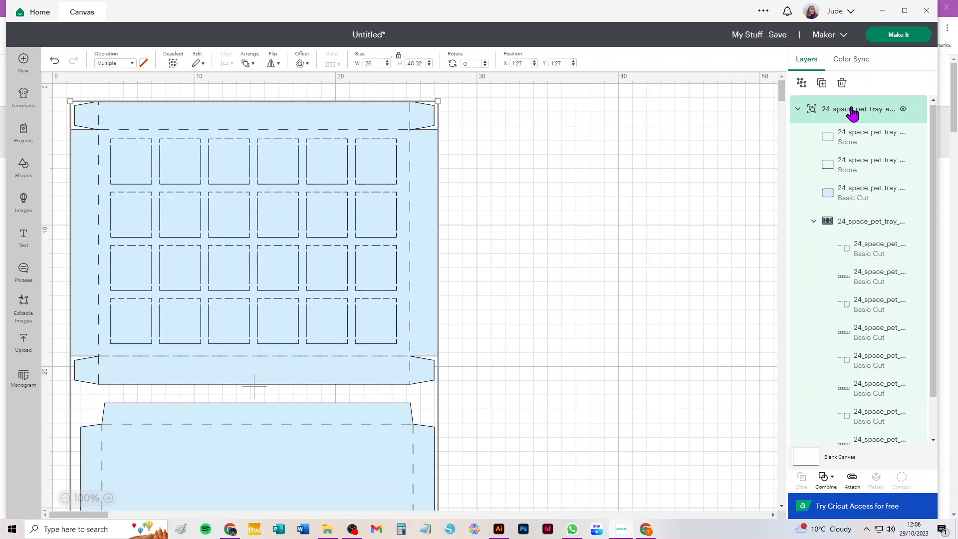
{"action": "left_click", "coordinate": [801, 83]}
{"action": "left_click", "coordinate": [580, 161]}
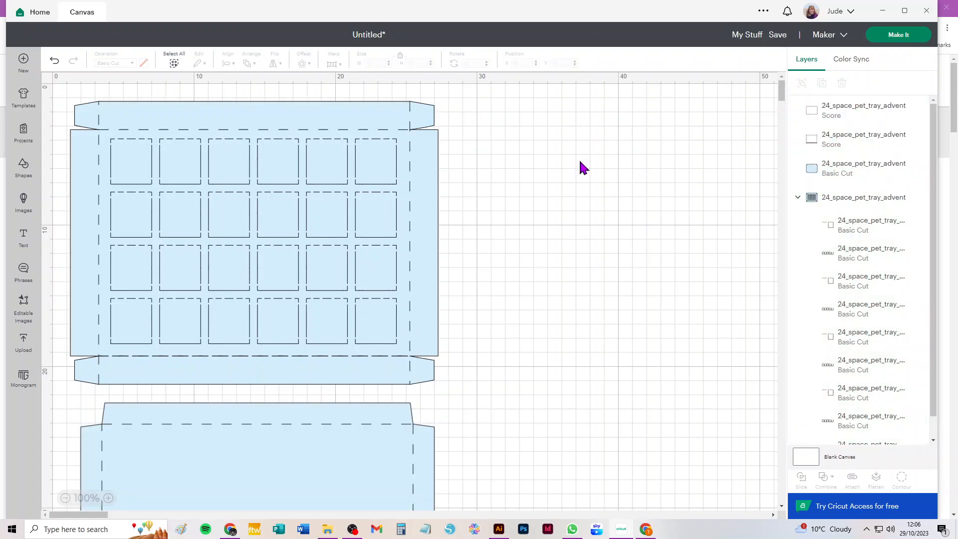
{"action": "left_click_drag", "start_coordinate": [219, 259], "coordinate": [572, 274]}
{"action": "mouse_move", "coordinate": [242, 272]}
{"action": "left_mouse_down"}
{"action": "mouse_move", "coordinate": [348, 278]}
{"action": "mouse_move", "coordinate": [438, 247]}
{"action": "mouse_move", "coordinate": [253, 278]}
{"action": "mouse_move", "coordinate": [250, 259]}
{"action": "mouse_move", "coordinate": [260, 261]}
{"action": "mouse_move", "coordinate": [234, 272]}
{"action": "left_mouse_up"}
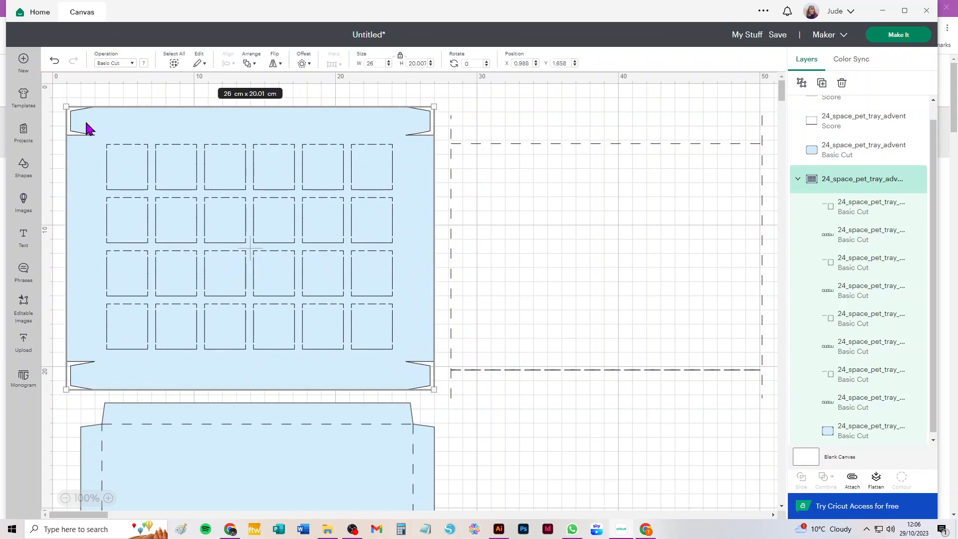
{"action": "left_click", "coordinate": [55, 61]}
{"action": "left_click", "coordinate": [55, 61]}
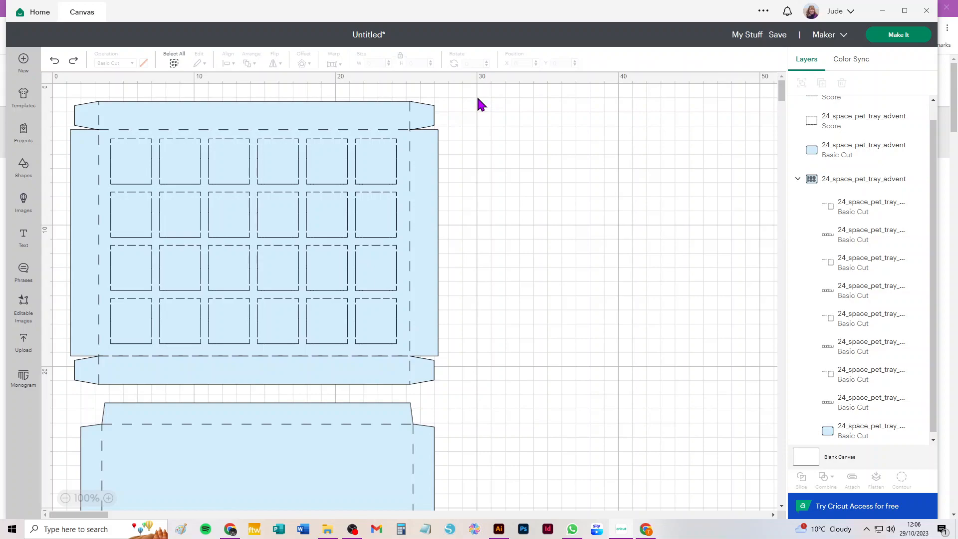
Step: Attach the score lines to the cut layers of the 24-window panel and of the plain panel, and place the plain panel below the windowed one
{"action": "left_click_drag", "start_coordinate": [478, 91], "coordinate": [58, 392]}
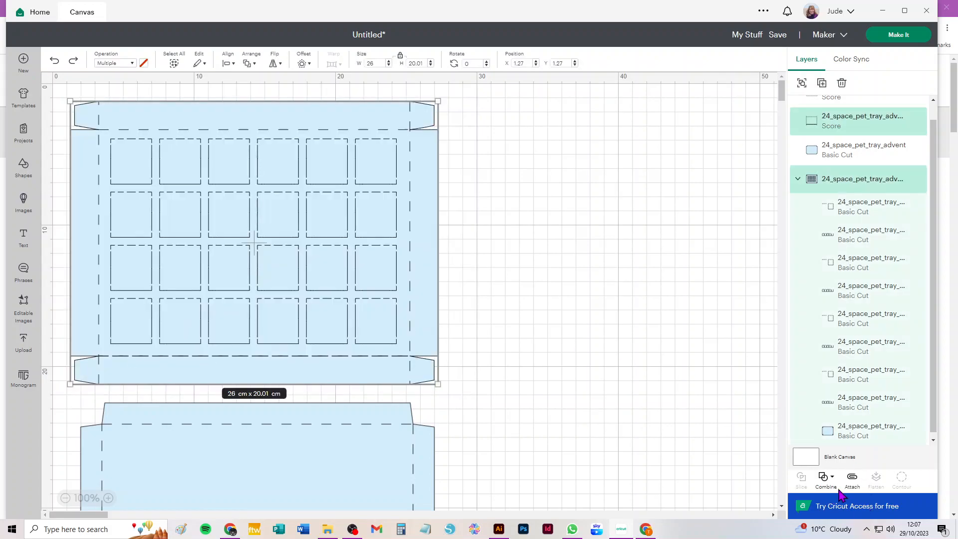
{"action": "left_click", "coordinate": [853, 479]}
{"action": "left_click_drag", "start_coordinate": [522, 401], "coordinate": [210, 506]}
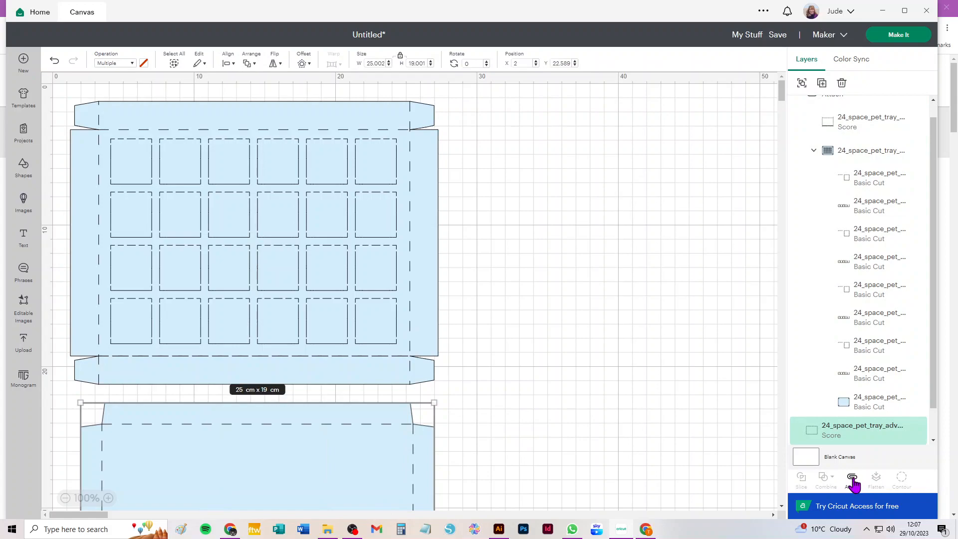
{"action": "left_click_drag", "start_coordinate": [377, 468], "coordinate": [611, 295]}
{"action": "left_click_drag", "start_coordinate": [723, 192], "coordinate": [539, 385]}
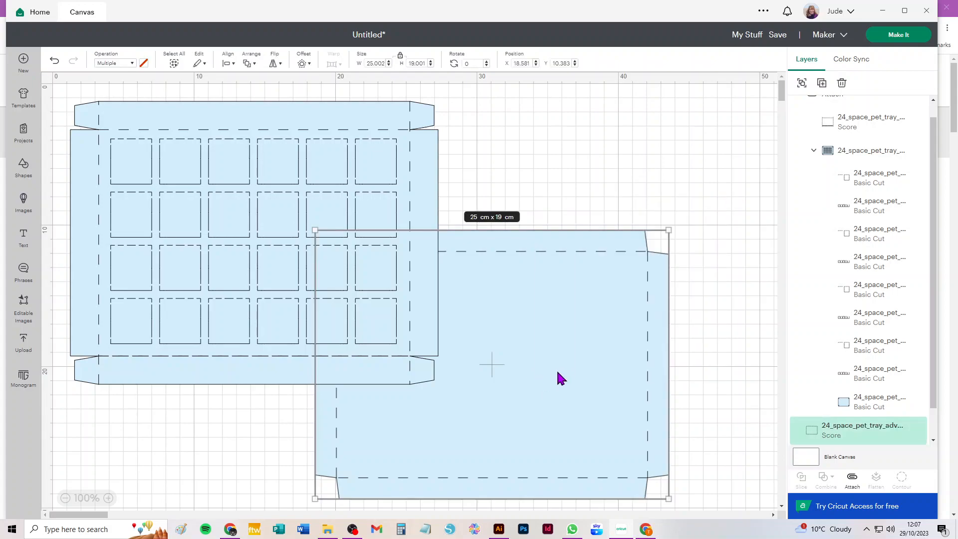
{"action": "left_click", "coordinate": [851, 479]}
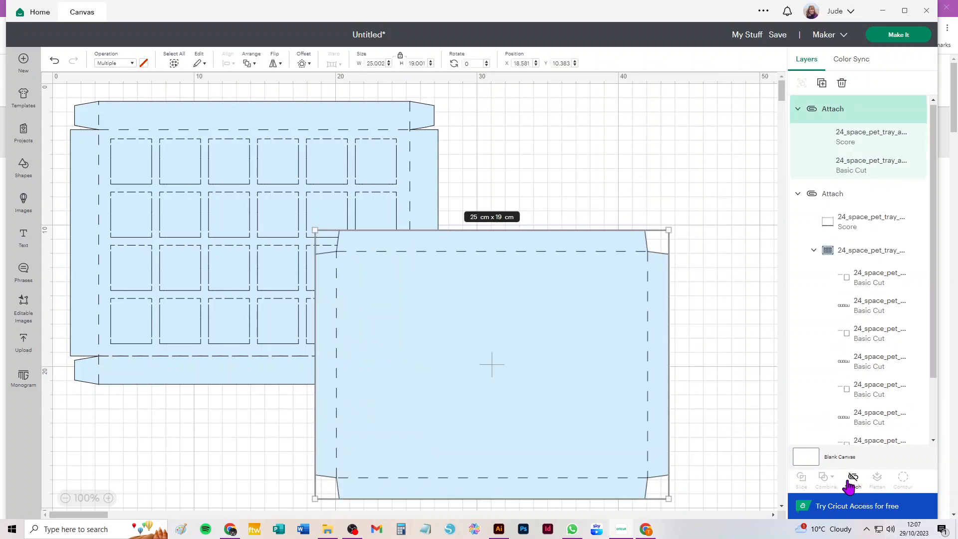
{"action": "left_click_drag", "start_coordinate": [601, 257], "coordinate": [380, 420]}
{"action": "left_click_drag", "start_coordinate": [369, 234], "coordinate": [469, 233]}
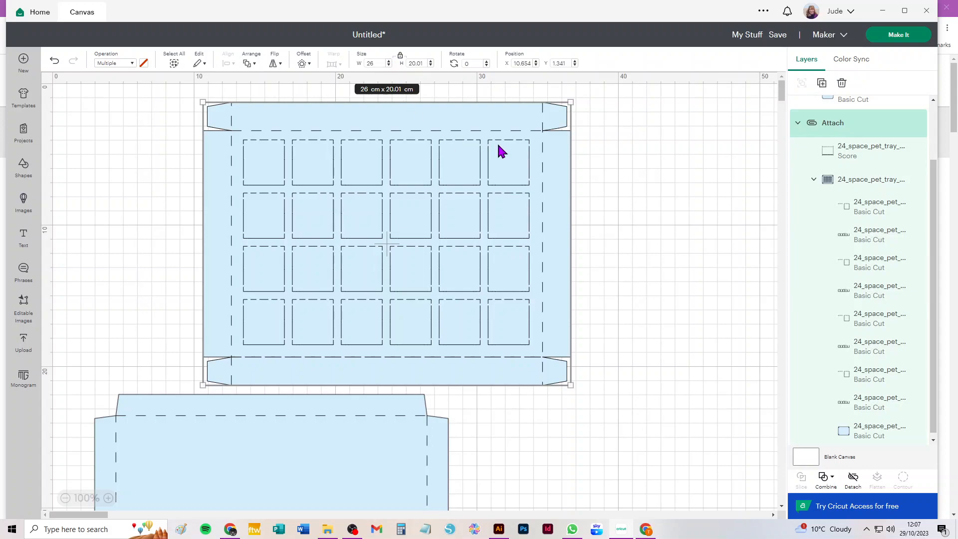
Step: Prepare the project for cutting with a material size of 30.5 cm x 30.5 cm and check the layout of both mats
{"action": "left_click", "coordinate": [909, 37]}
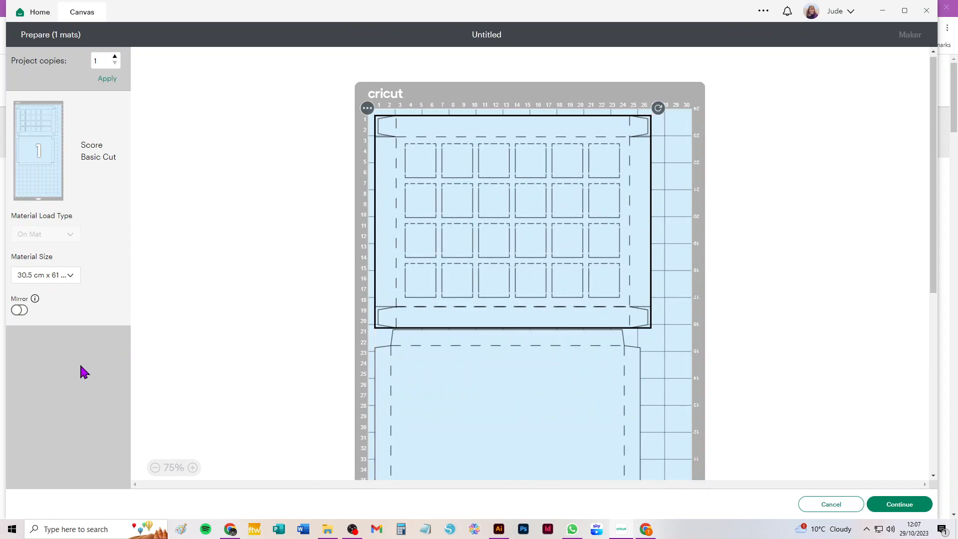
{"action": "left_click", "coordinate": [58, 274]}
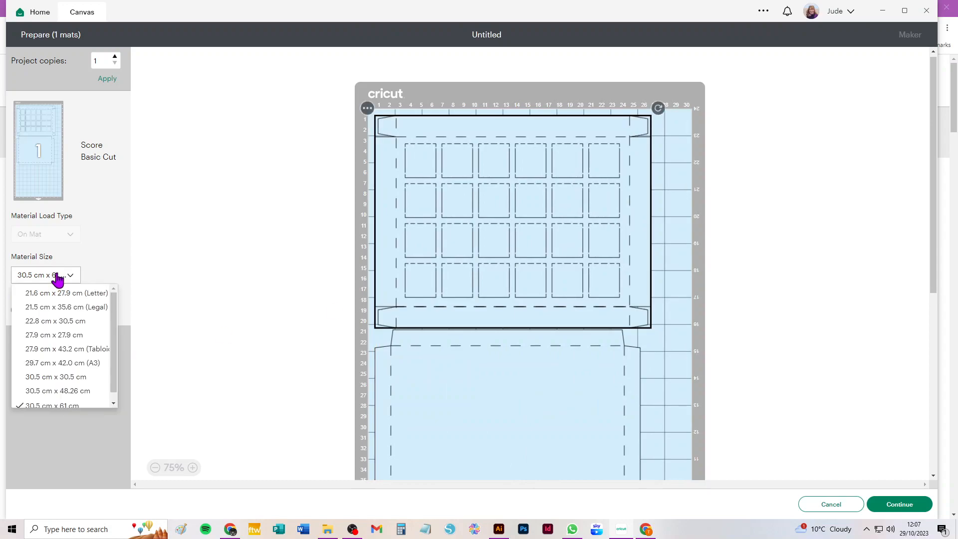
{"action": "left_click", "coordinate": [66, 377]}
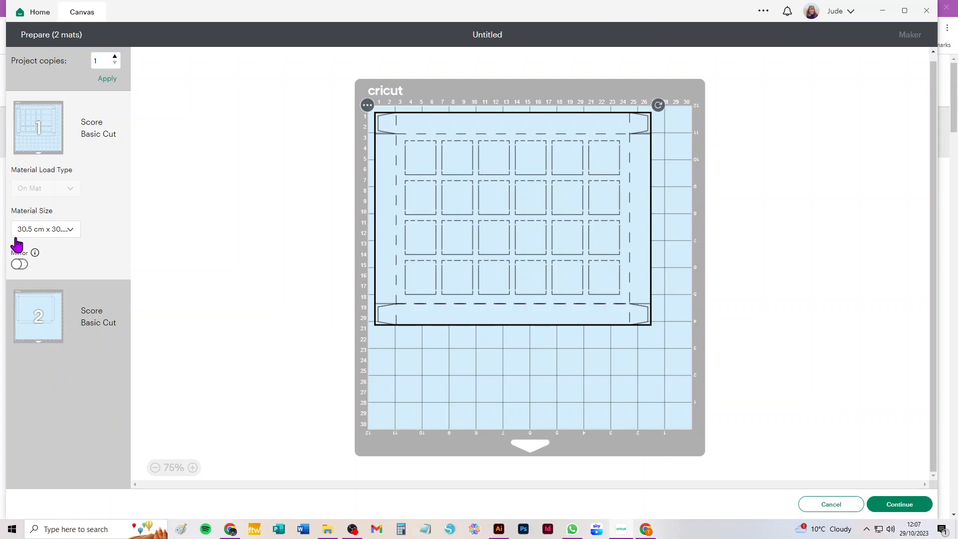
{"action": "left_click", "coordinate": [46, 313]}
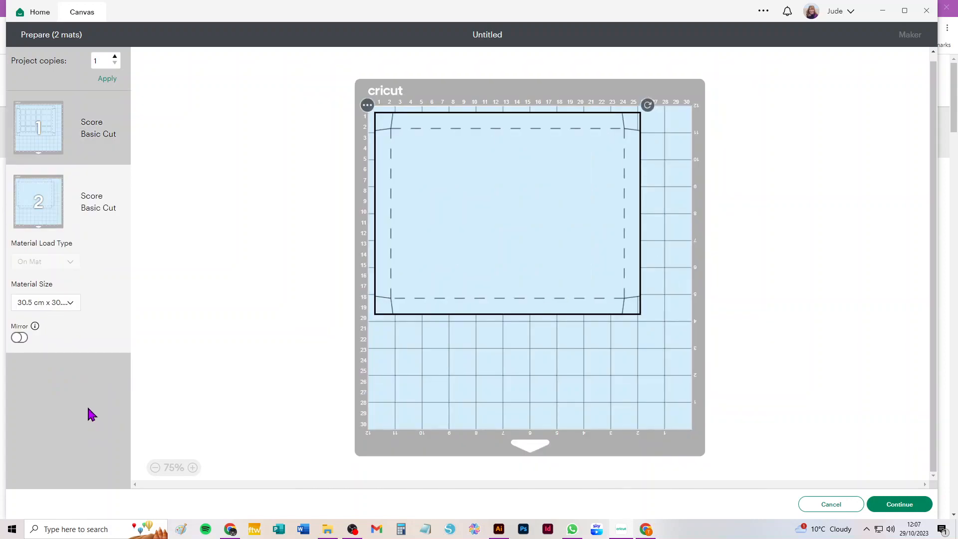
{"action": "left_click", "coordinate": [124, 112]}
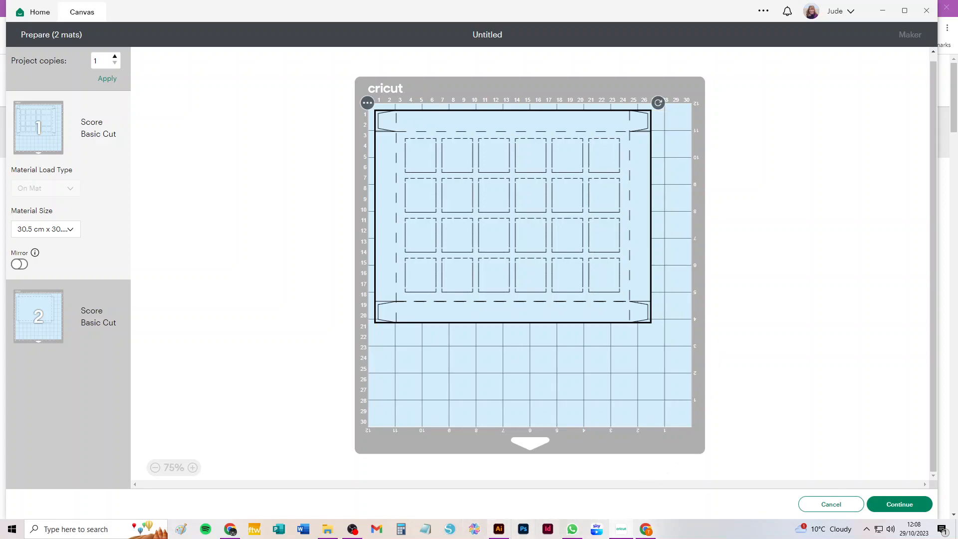
Step: Switch to the Etsy listing in Chrome, examine the enlarged photo of the finished calendar, and return to Cricut Design Space
{"action": "left_click", "coordinate": [229, 528]}
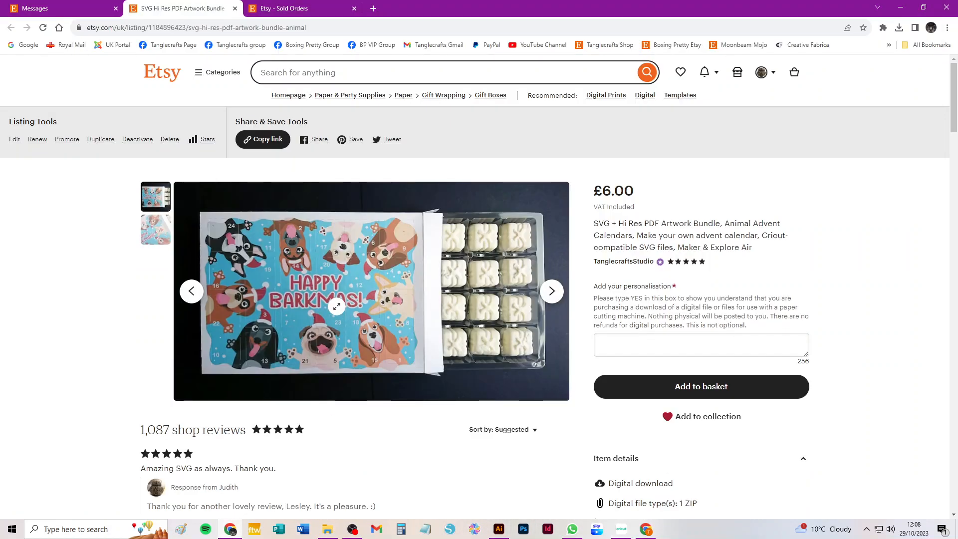
{"action": "left_click", "coordinate": [338, 307]}
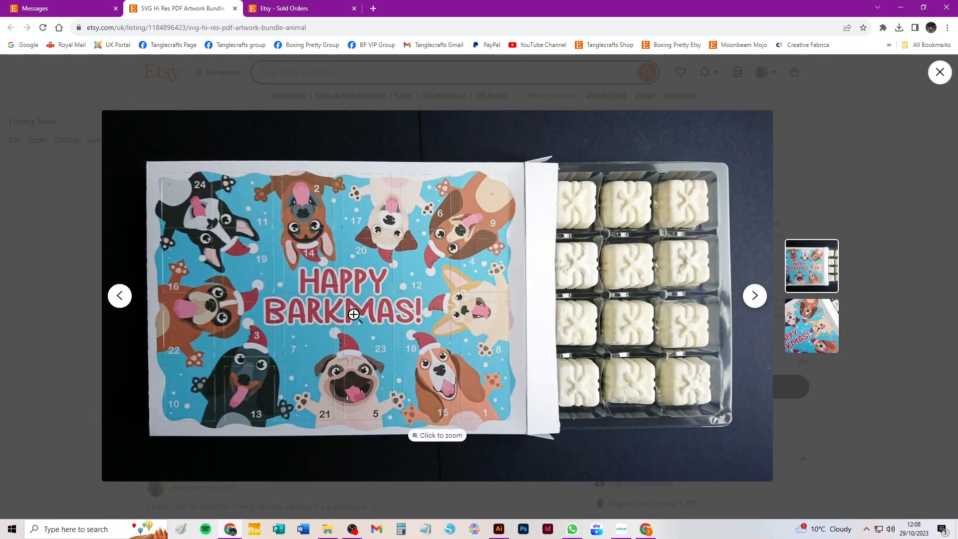
{"action": "scroll", "coordinate": [354, 314], "scroll_direction": "up", "scroll_amount": 2}
{"action": "scroll", "coordinate": [354, 314], "scroll_direction": "down", "scroll_amount": 4}
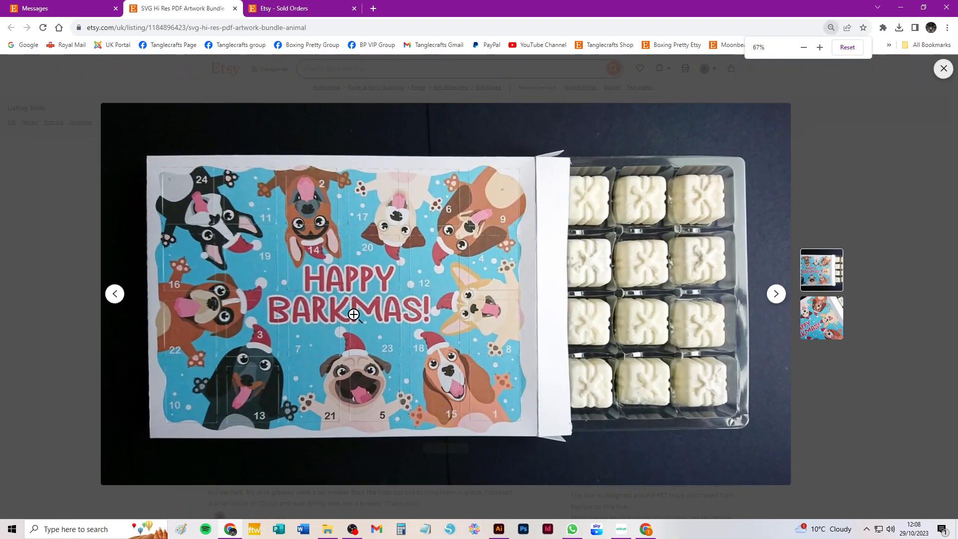
{"action": "scroll", "coordinate": [353, 314], "scroll_direction": "down", "scroll_amount": 3}
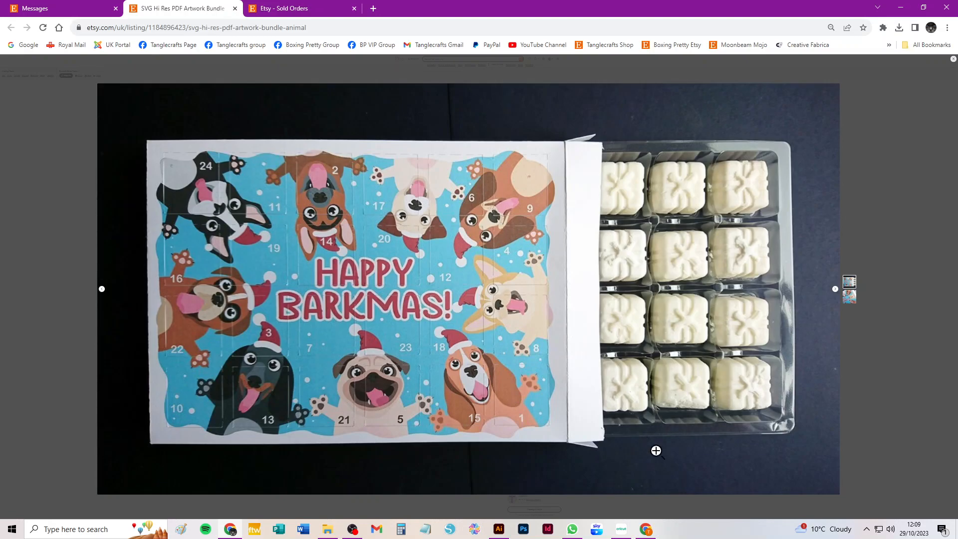
{"action": "left_click", "coordinate": [621, 528]}
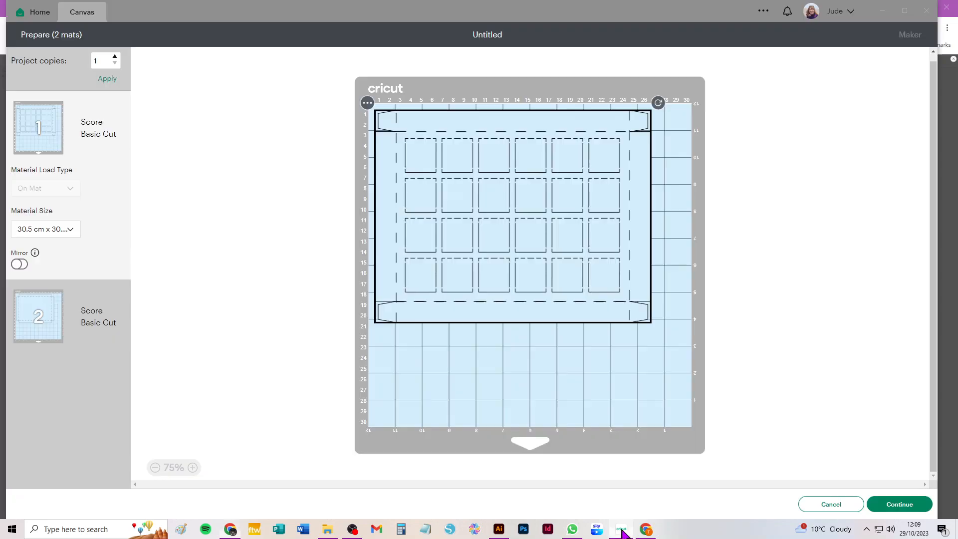